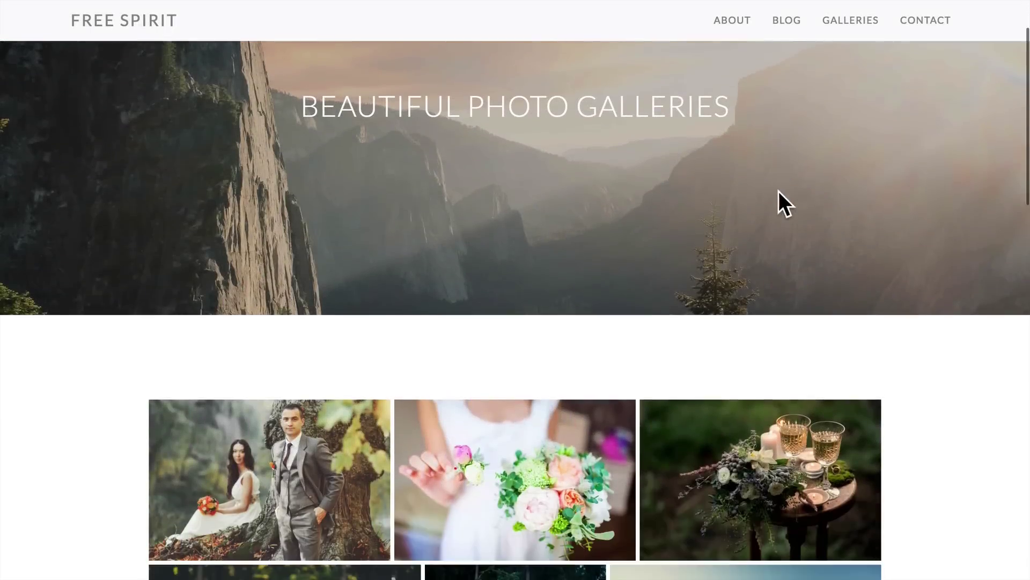
scroll(778, 203, "down", 4)
- View the first wedding photo full screen and advance through the next two
left_click(298, 218)
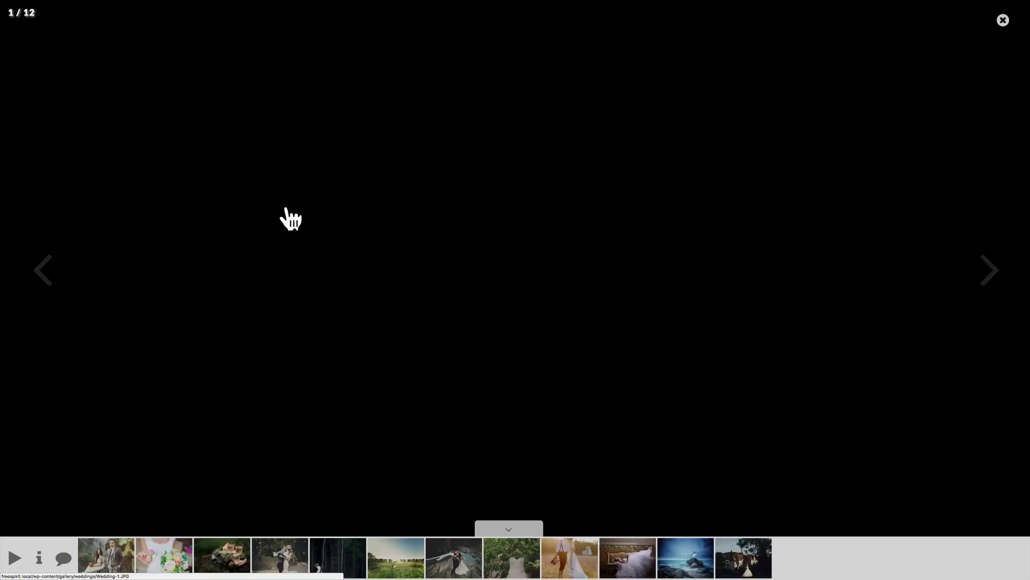
left_click(990, 276)
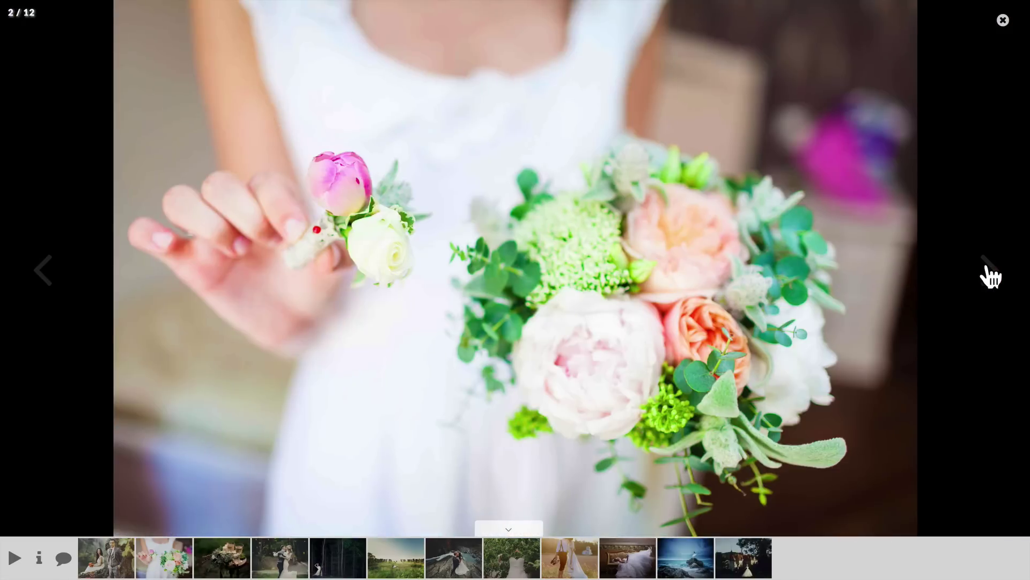
left_click(990, 276)
- View one more photo, close the viewer, and open A Sample Gallery's gallery insertion window
left_click(991, 277)
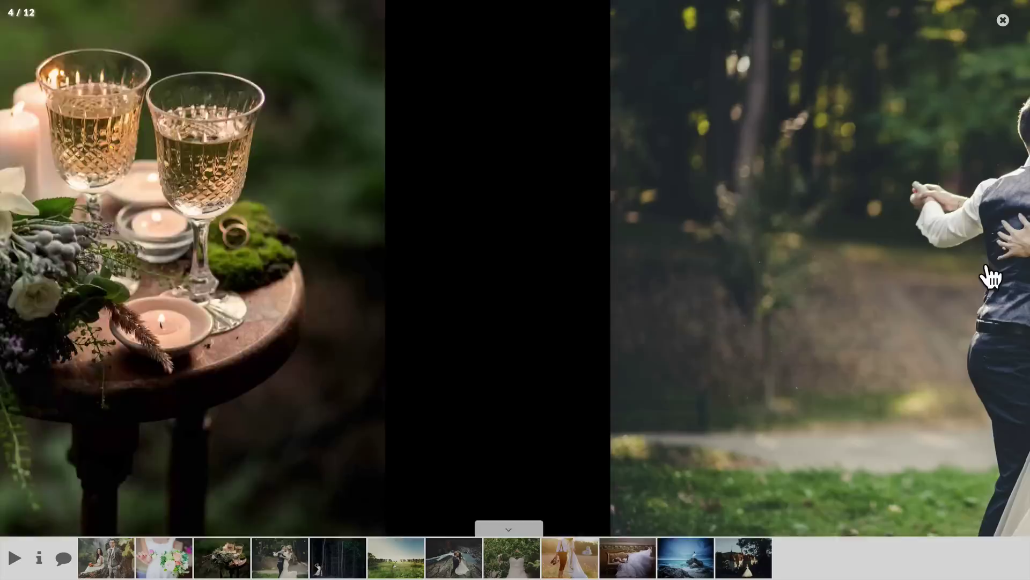
left_click(1004, 21)
scroll(939, 150, "down", 1)
scroll(938, 161, "down", 3)
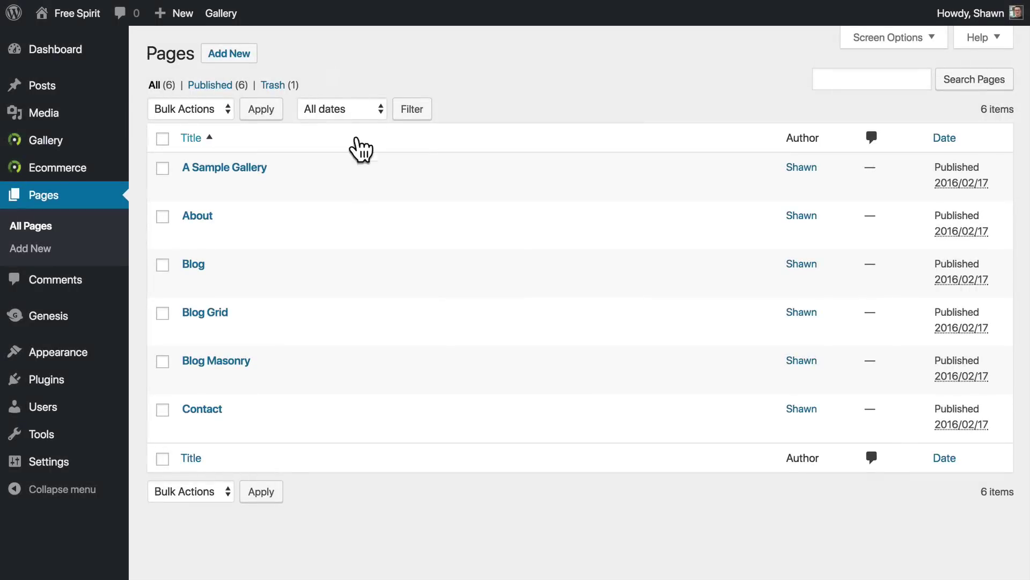
left_click(253, 177)
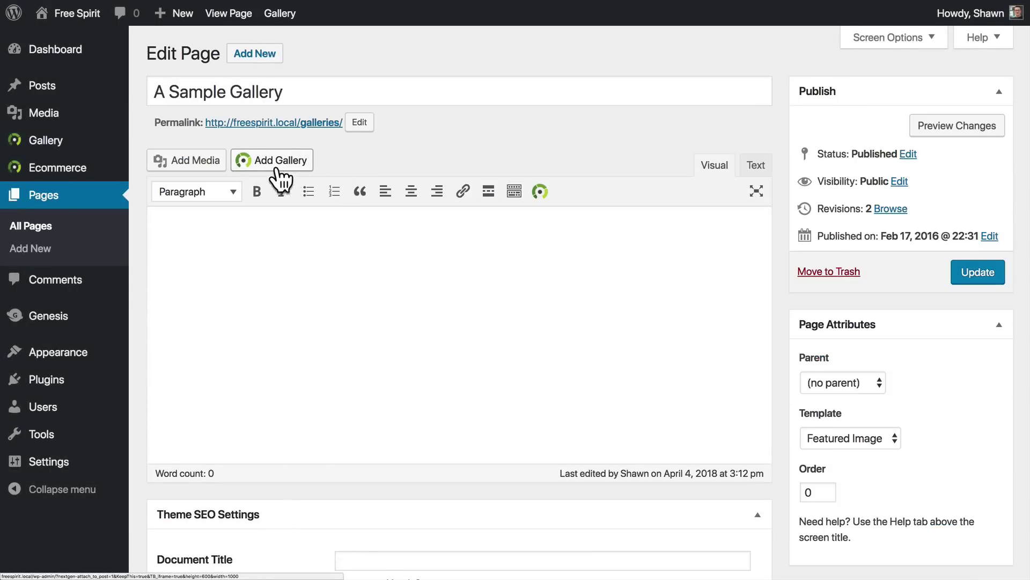
left_click(312, 167)
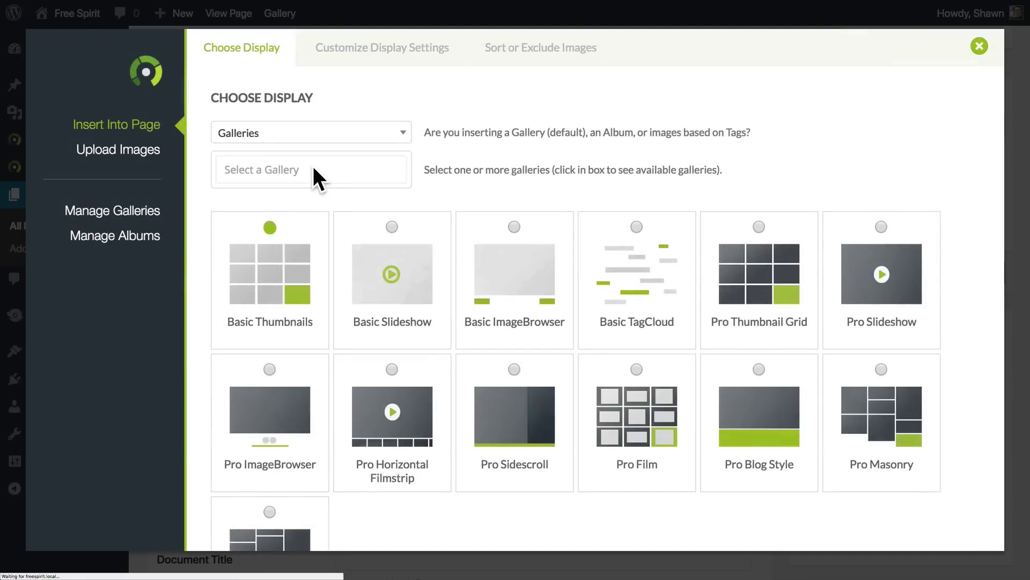
- Upload the twelve dragged-in wedding photos into a new gallery titled 'Weddings'
left_click(147, 155)
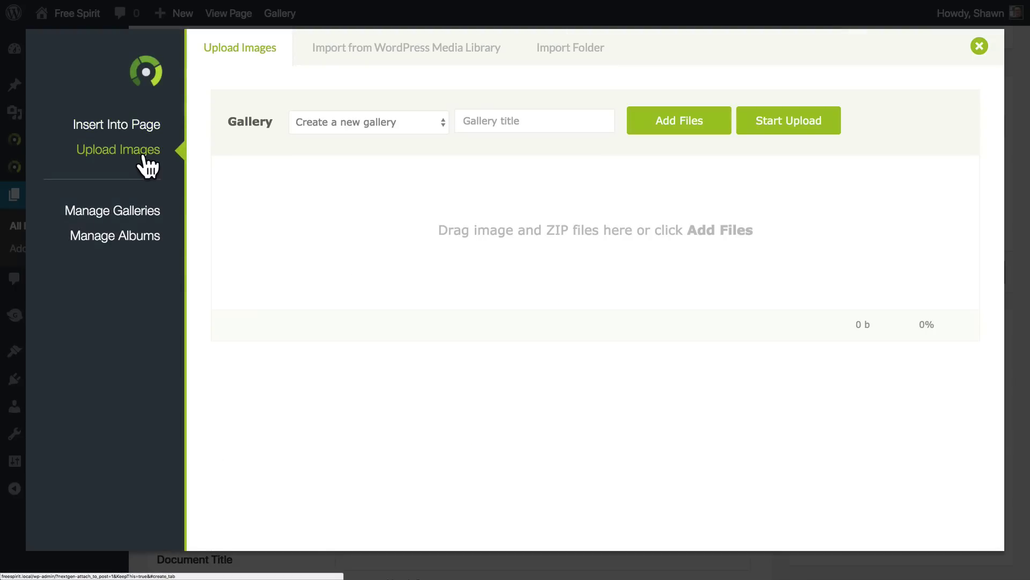
left_click(485, 120)
type("Weddings")
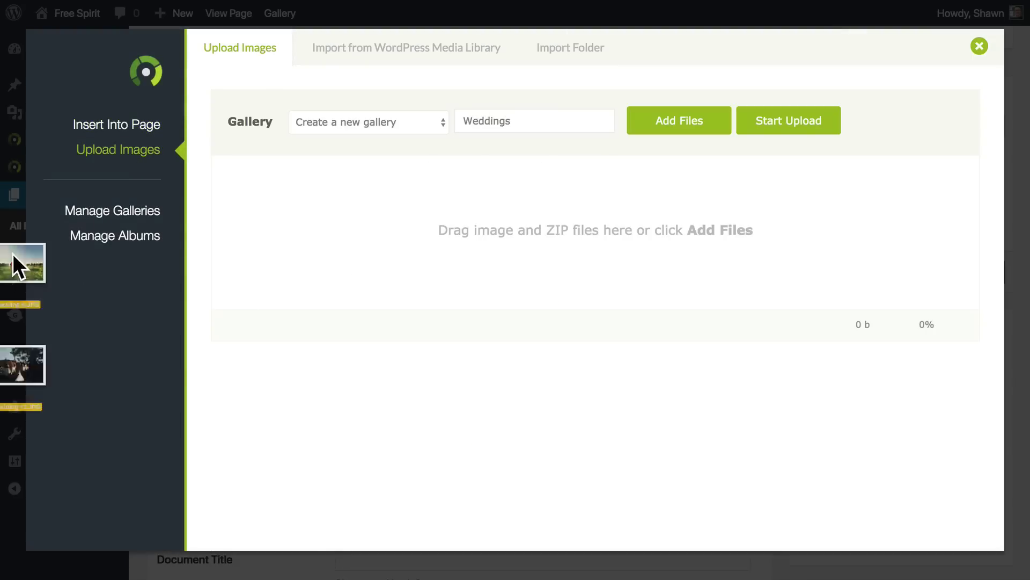
left_click_drag(18, 265, 707, 178)
left_click(835, 129)
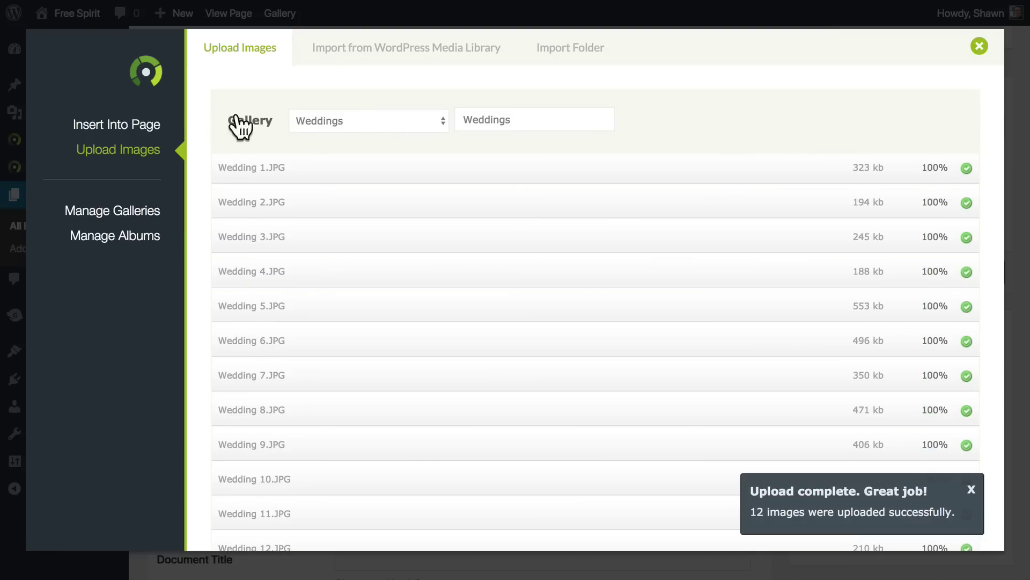
- Select the Weddings gallery for insertion with the Pro Mosaic display type
left_click(138, 130)
left_click(311, 169)
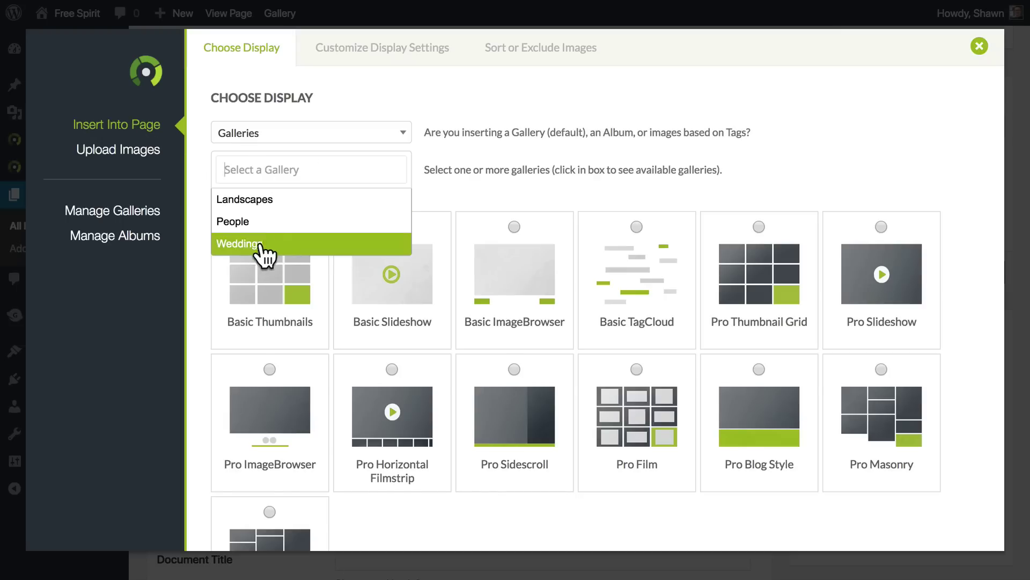
left_click(265, 244)
scroll(452, 211, "down", 5)
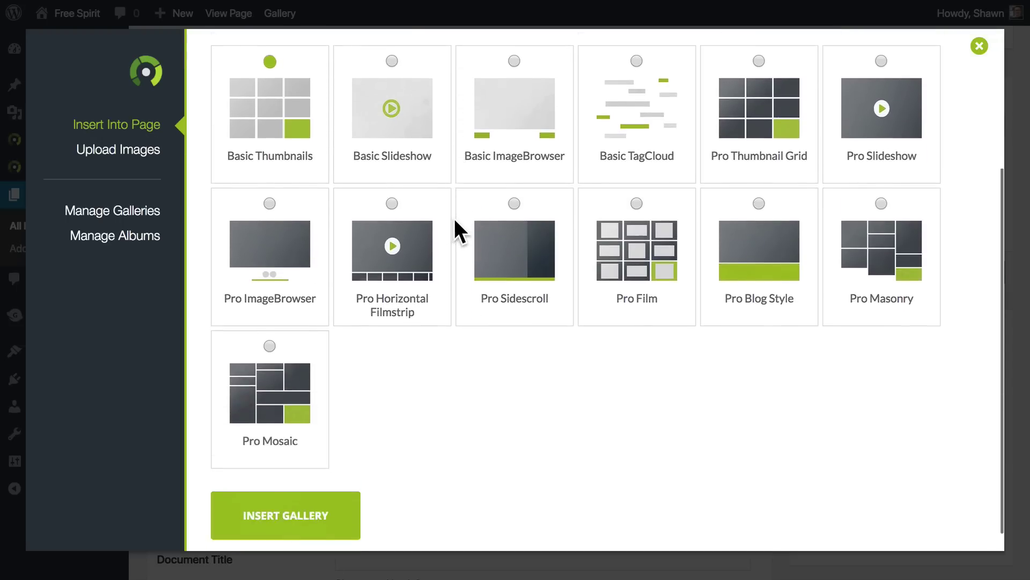
left_click(277, 400)
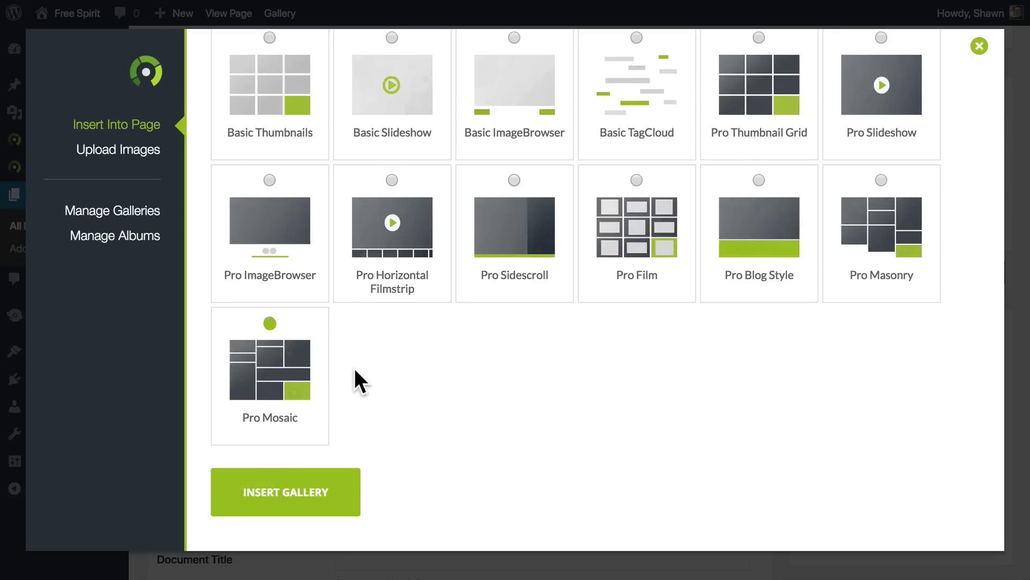
scroll(371, 356, "up", 2)
scroll(418, 290, "up", 3)
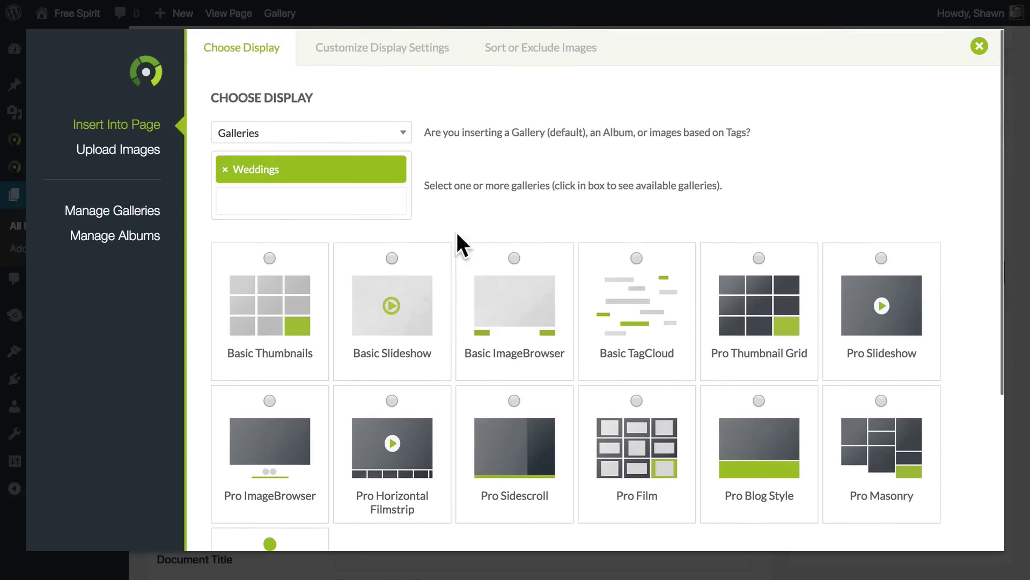
- Review the Pro Mosaic display settings, then insert Weddings into the page
left_click(410, 58)
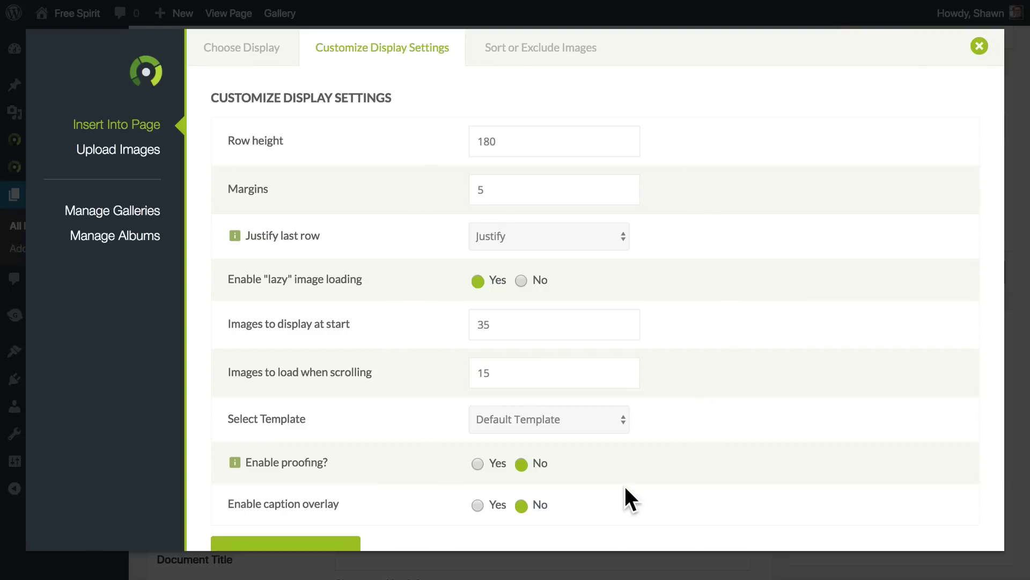
scroll(625, 485, "down", 2)
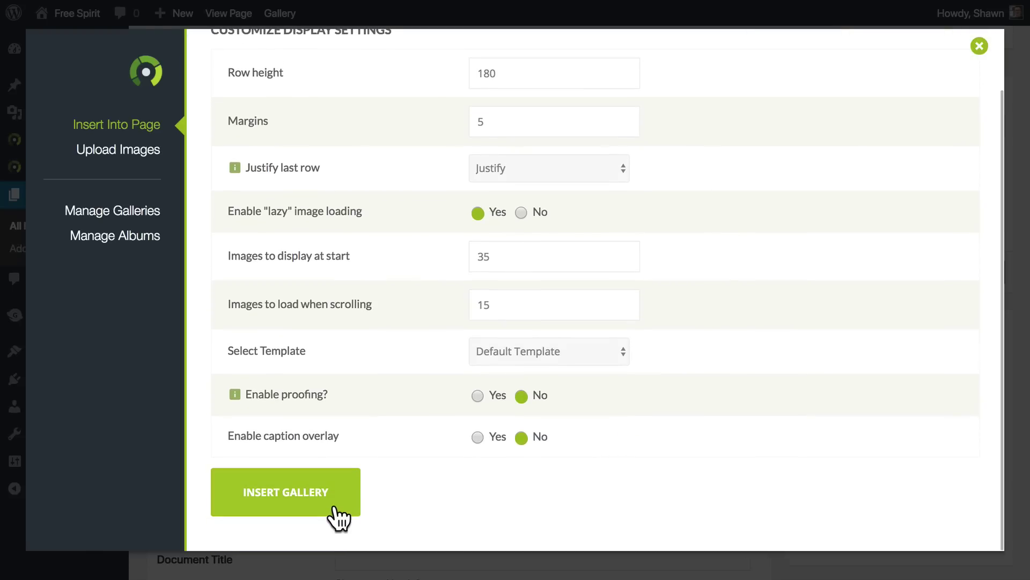
left_click(332, 507)
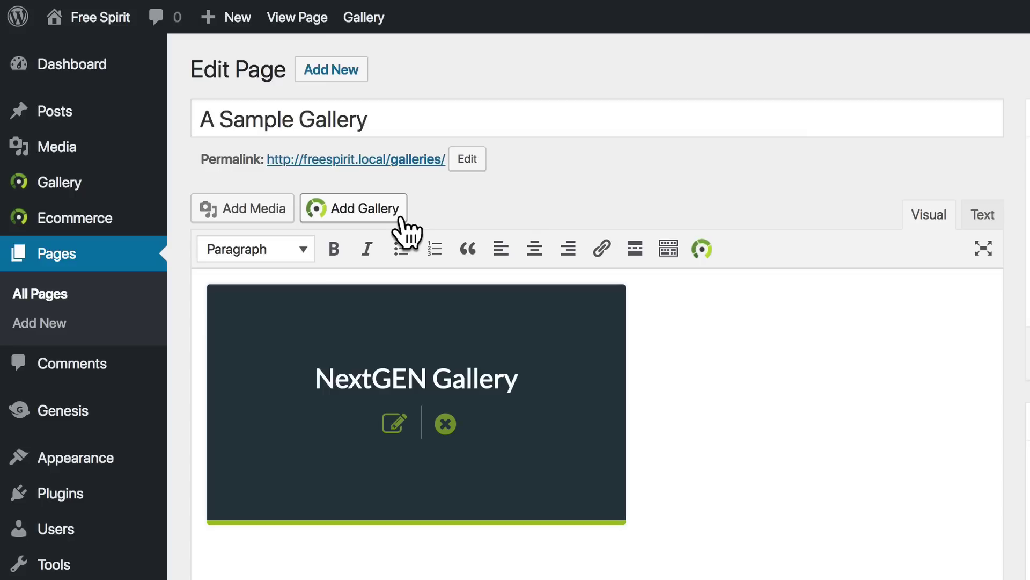
mouse_move(59, 182)
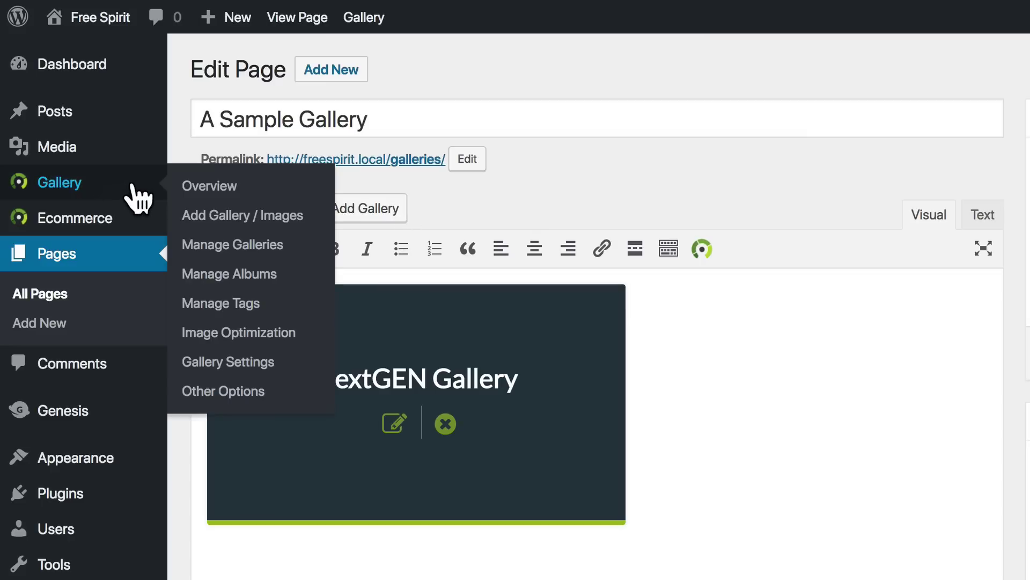
- Browse NextGEN's Overview, Add Gallery / Images, Manage Galleries and Albums screens
left_click(131, 195)
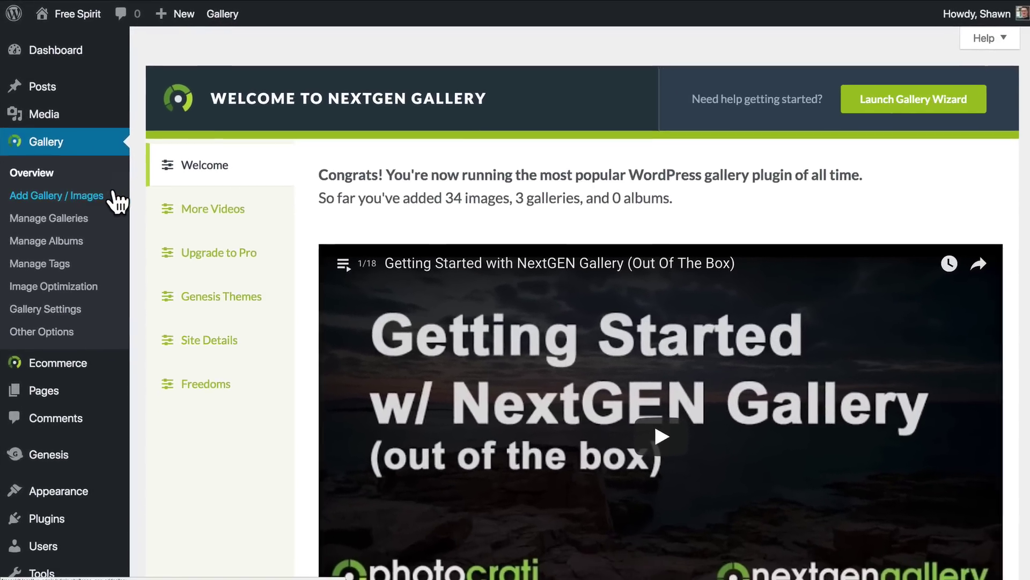
left_click(112, 197)
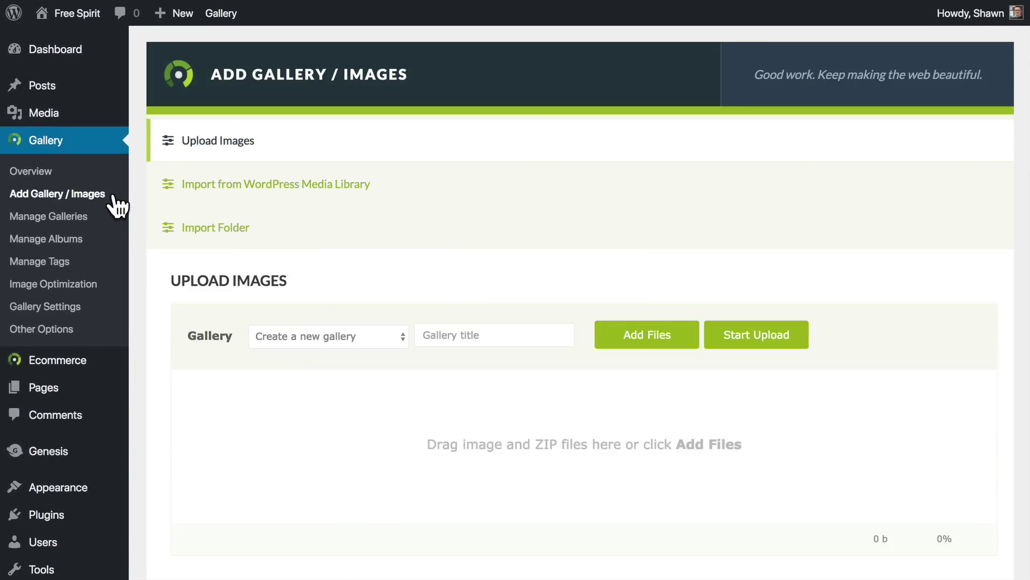
left_click(99, 216)
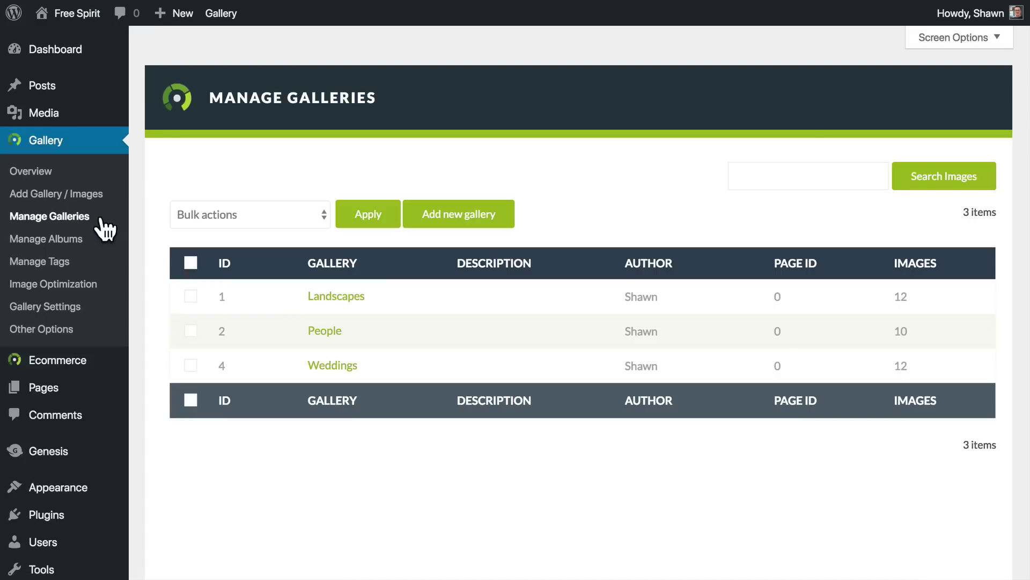
left_click(103, 241)
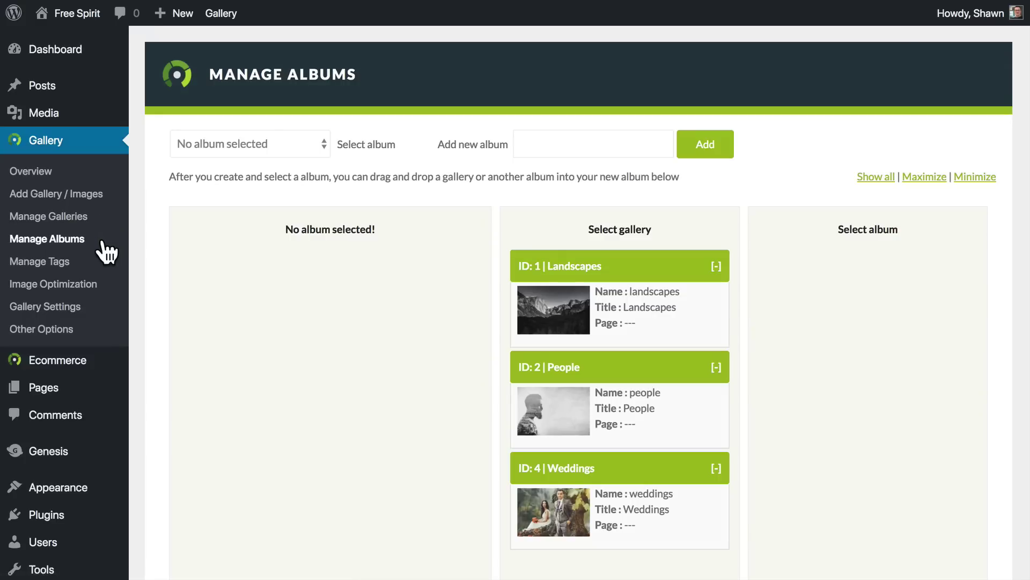
- Check the Tags, Settings and Other Options screens, ending back on Manage Galleries
left_click(101, 263)
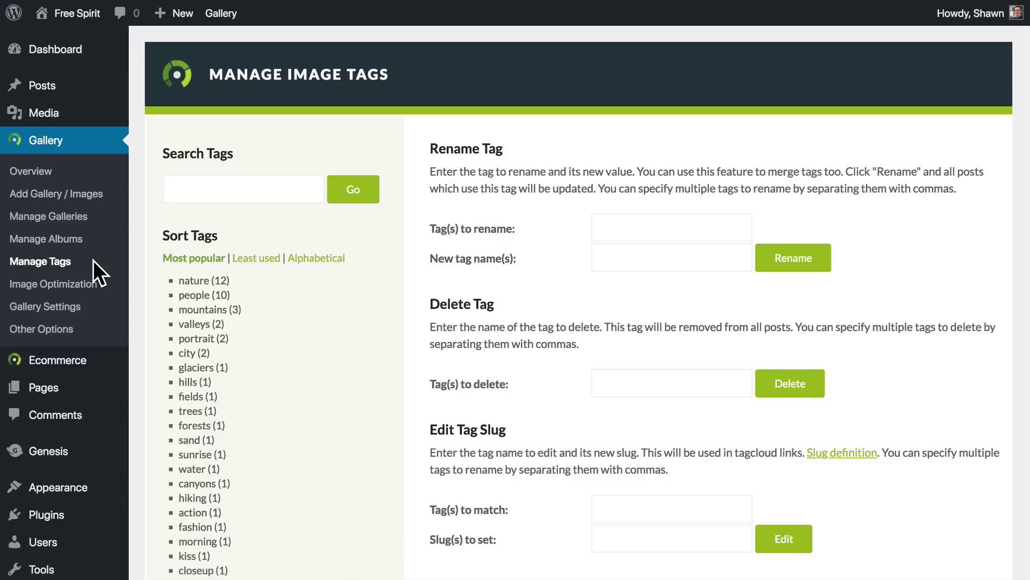
left_click(97, 305)
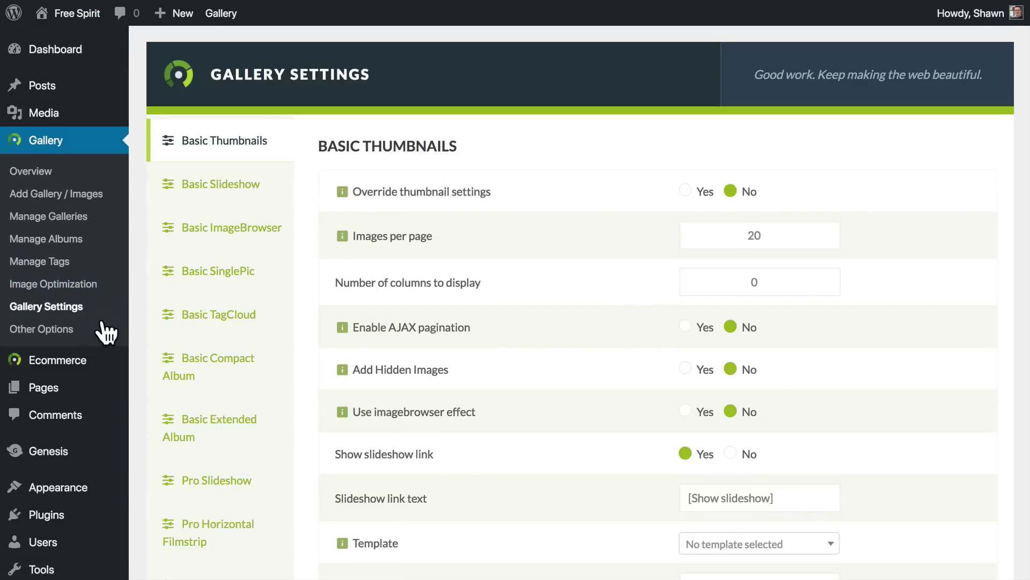
left_click(91, 329)
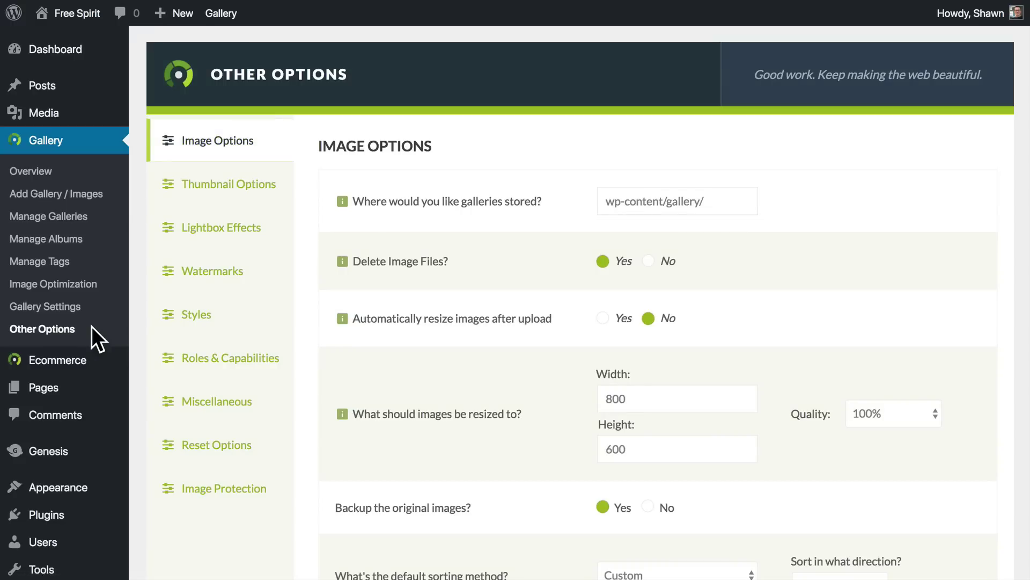
left_click(110, 217)
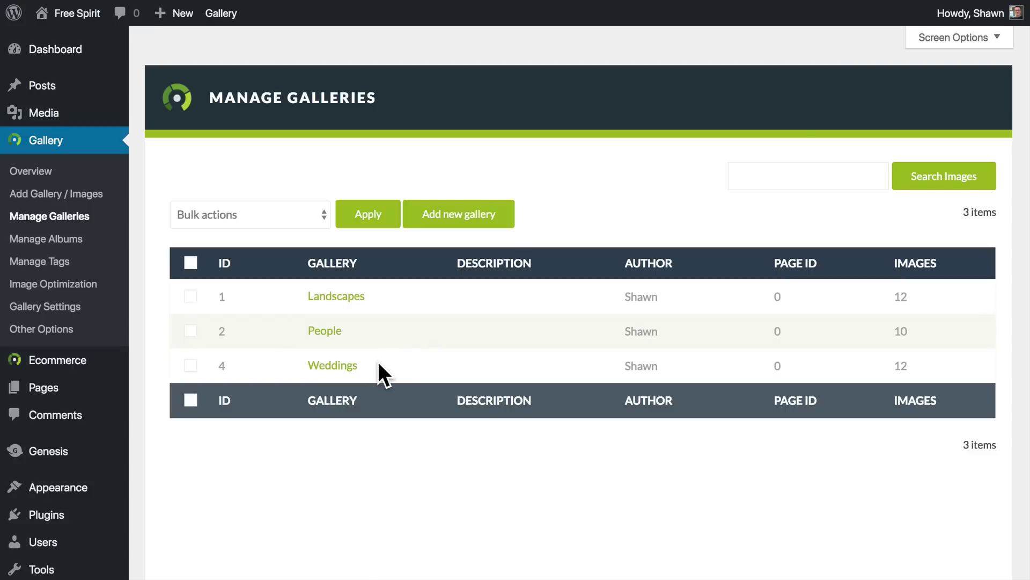
- Reopen the A Sample Gallery page from the Pages list in the editor
left_click(37, 388)
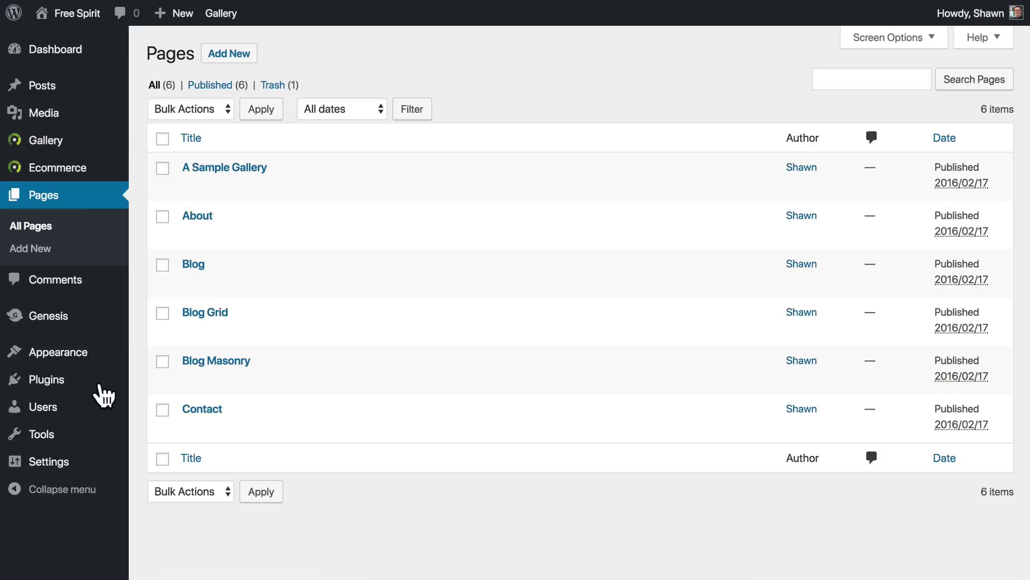
left_click(259, 168)
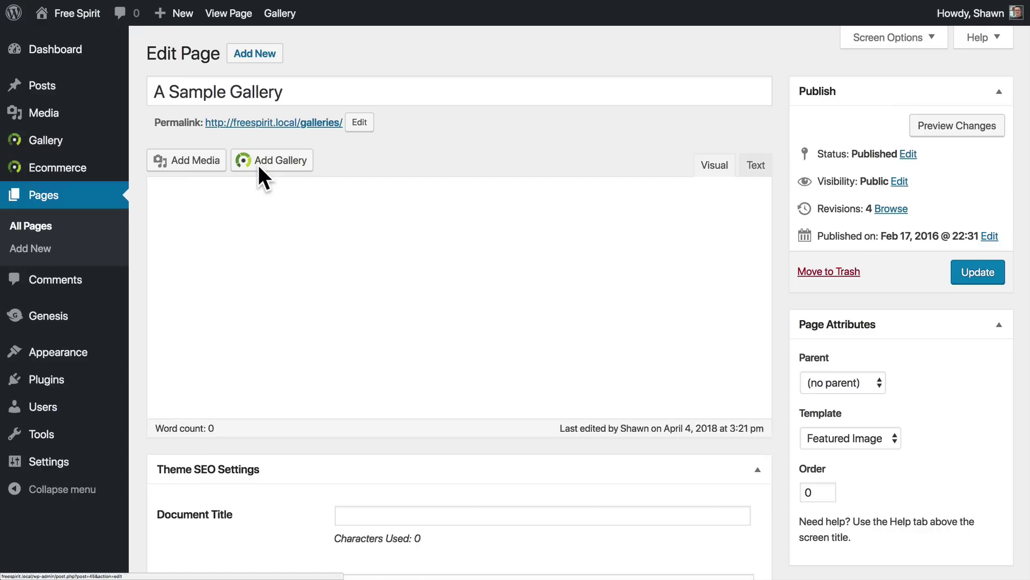